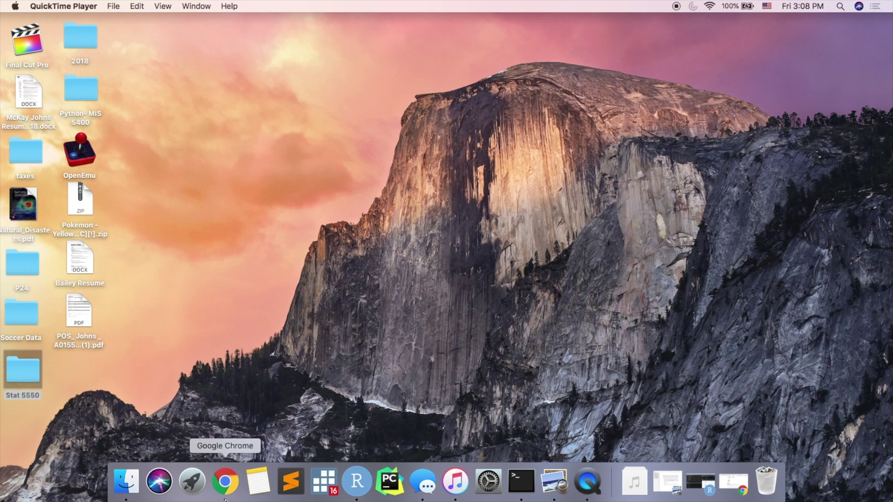
Open a new Chrome window, load the Anaconda website, and show its 'Let's get started' panel.
right_click(235, 481)
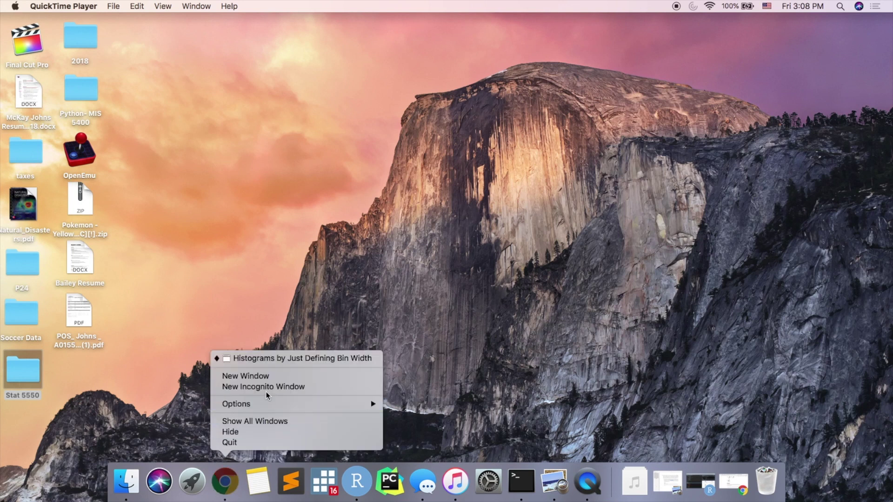
click(267, 378)
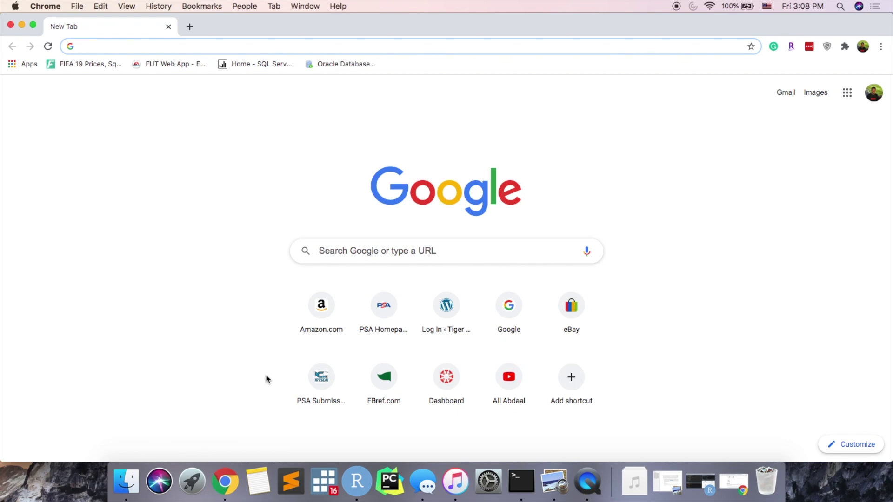
text(anaconda)
key(Return)
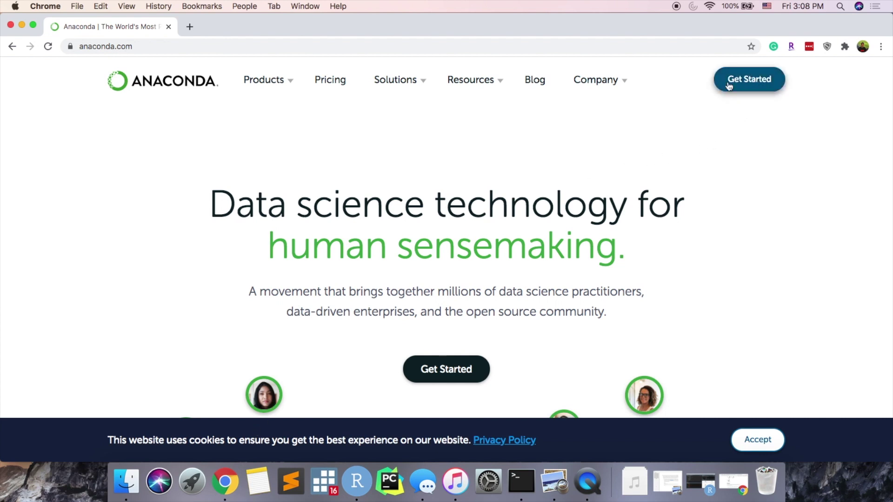
click(753, 84)
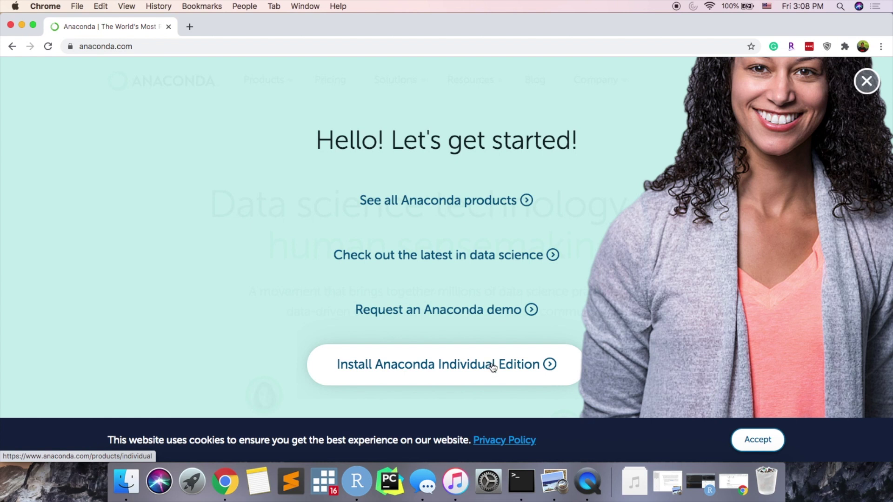
Open the Anaconda Individual Edition page and jump to its Anaconda Installers section.
click(492, 366)
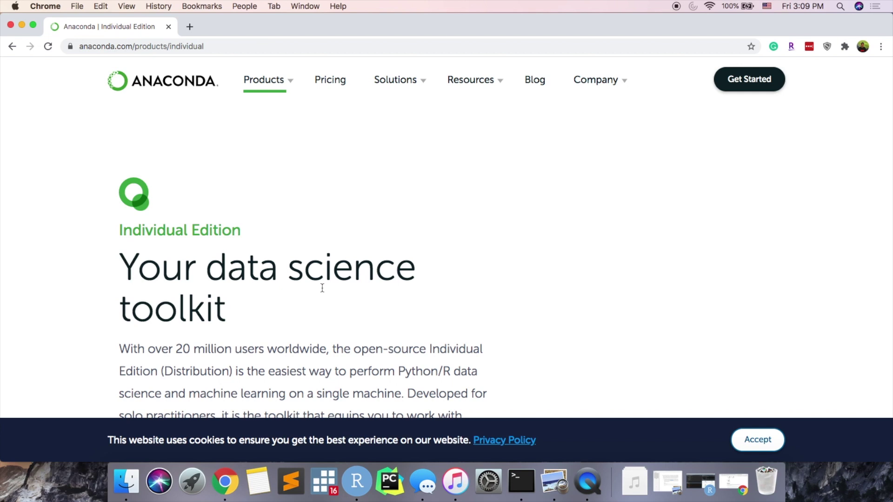
scroll(322, 287, down, 1)
scroll(323, 284, down, 2)
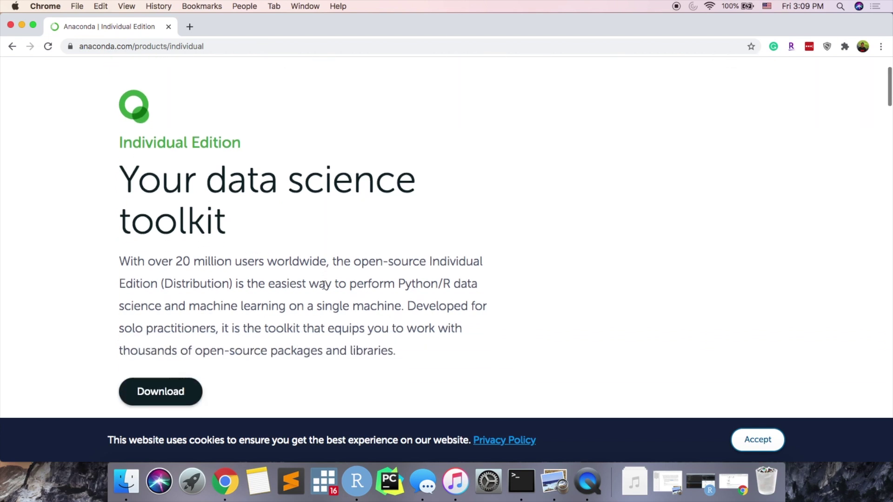
scroll(324, 284, down, 2)
scroll(323, 284, down, 1)
scroll(323, 284, down, 3)
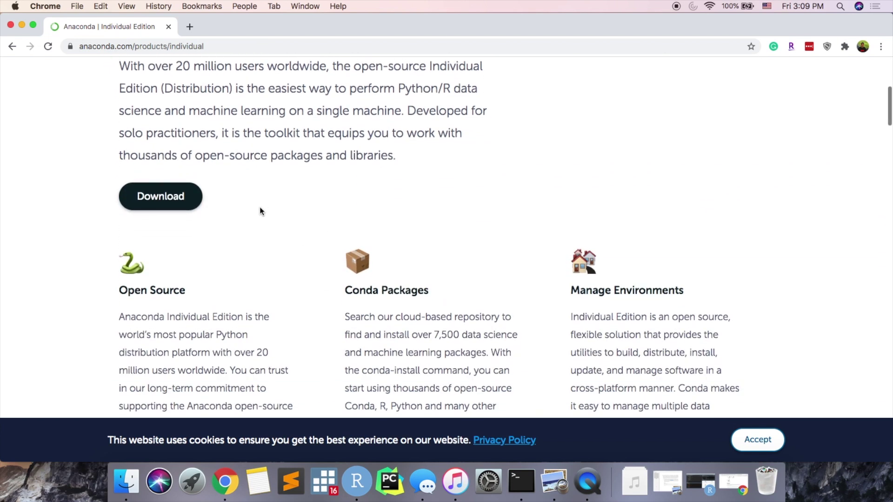
click(172, 199)
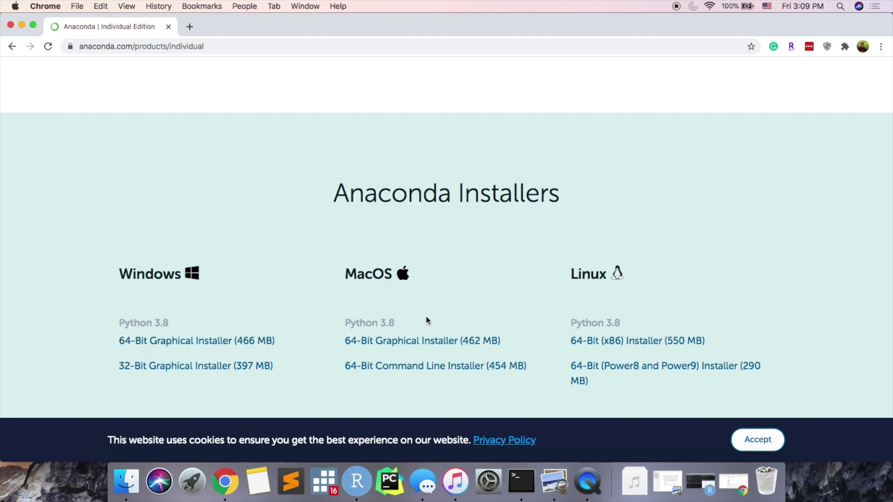
Download the MacOS 64-Bit Graphical Installer package for Anaconda3.
click(428, 342)
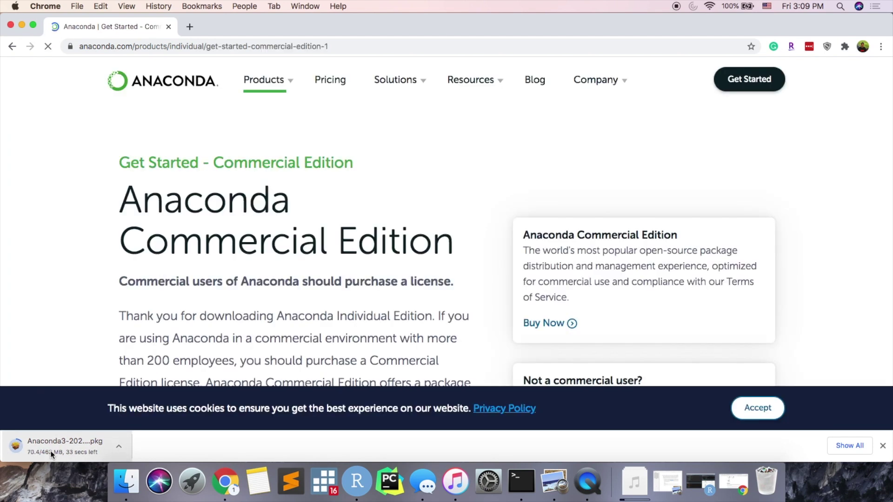
scroll(356, 248, down, 2)
scroll(357, 248, down, 2)
scroll(356, 248, down, 1)
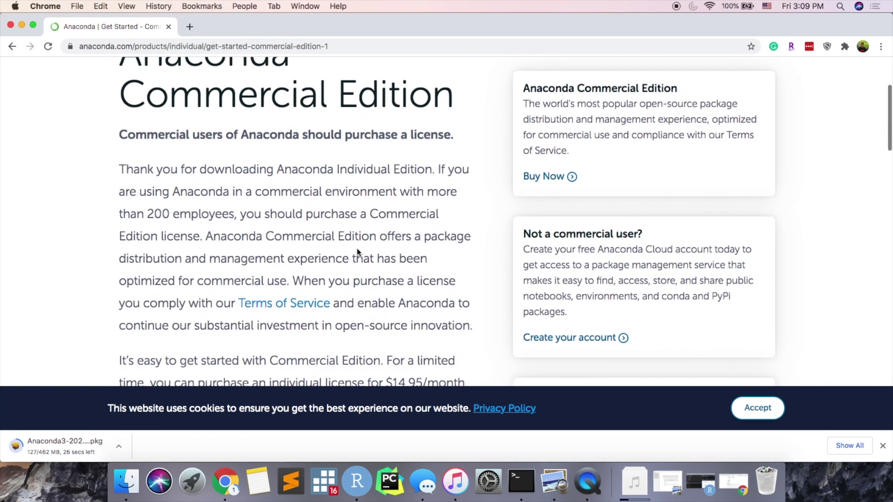
scroll(356, 257, up, 1)
scroll(358, 260, up, 1)
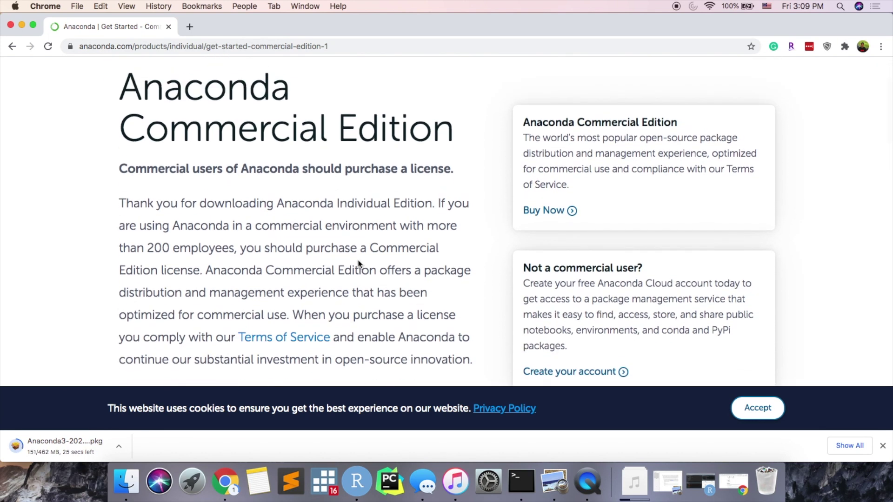
scroll(358, 260, up, 1)
scroll(636, 284, up, 2)
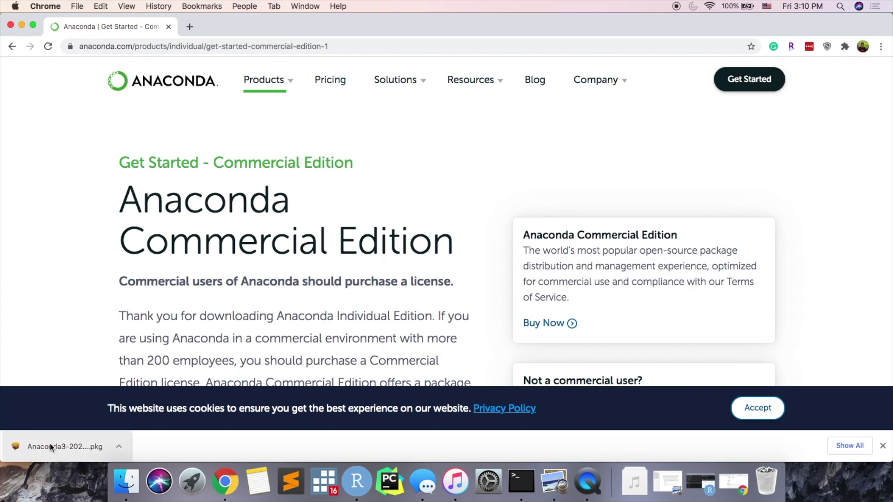
Open the Anaconda3 .pkg and continue through the check, Introduction and Read Me to the license.
click(87, 441)
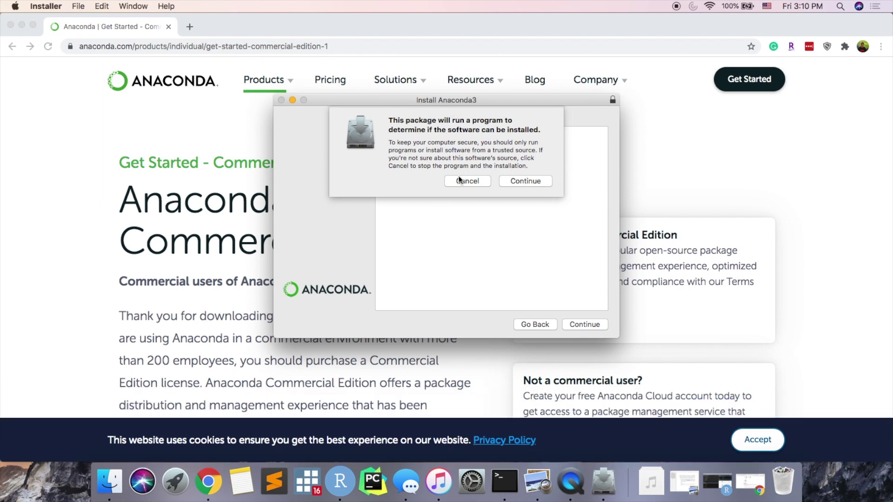
click(529, 181)
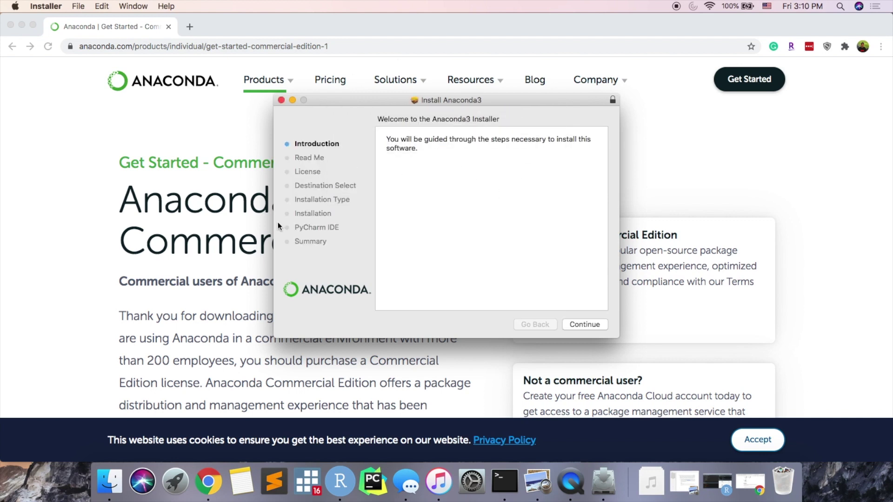
click(593, 324)
scroll(528, 182, down, 5)
scroll(527, 182, up, 2)
scroll(523, 189, up, 2)
scroll(516, 199, up, 2)
scroll(516, 199, down, 5)
scroll(517, 200, down, 2)
scroll(516, 200, down, 2)
scroll(516, 200, down, 2)
scroll(517, 199, down, 2)
scroll(517, 199, up, 3)
scroll(517, 199, up, 3)
scroll(517, 199, up, 1)
scroll(517, 199, down, 2)
scroll(517, 198, down, 3)
scroll(517, 199, down, 3)
scroll(516, 199, down, 3)
scroll(558, 244, down, 2)
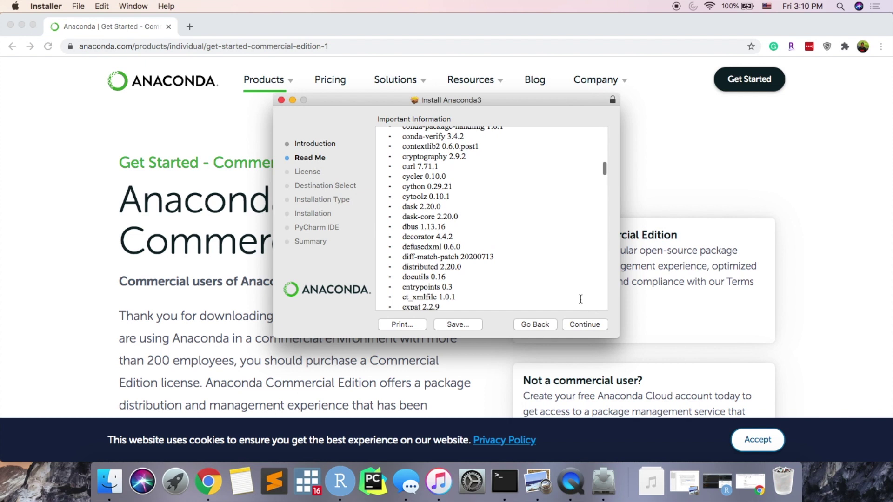
click(585, 324)
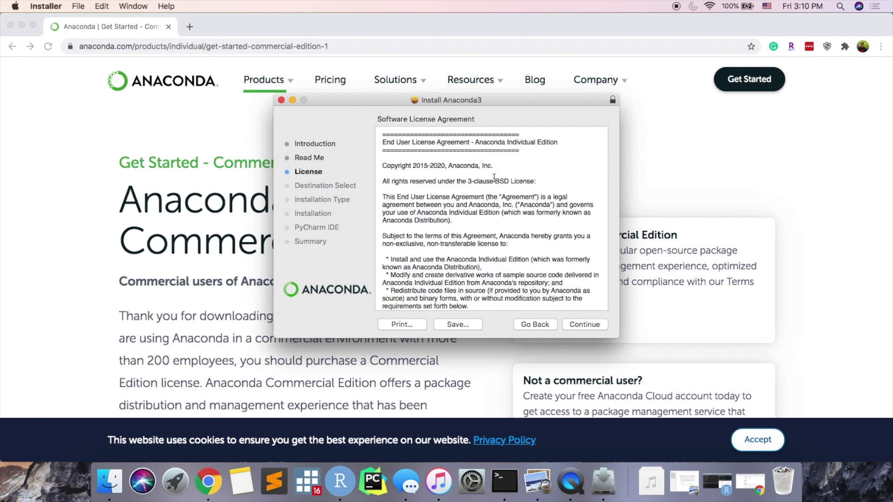
scroll(477, 179, down, 2)
scroll(476, 179, down, 2)
scroll(476, 179, down, 2)
scroll(475, 179, down, 5)
scroll(476, 178, down, 3)
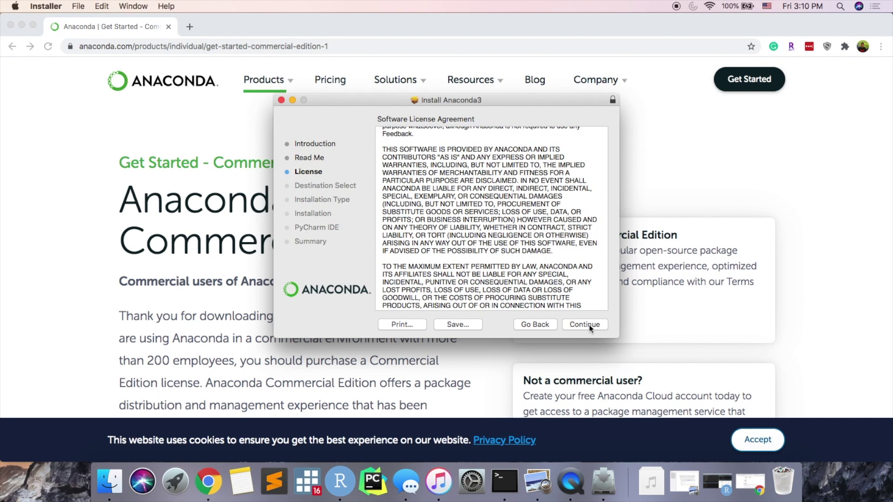
click(588, 324)
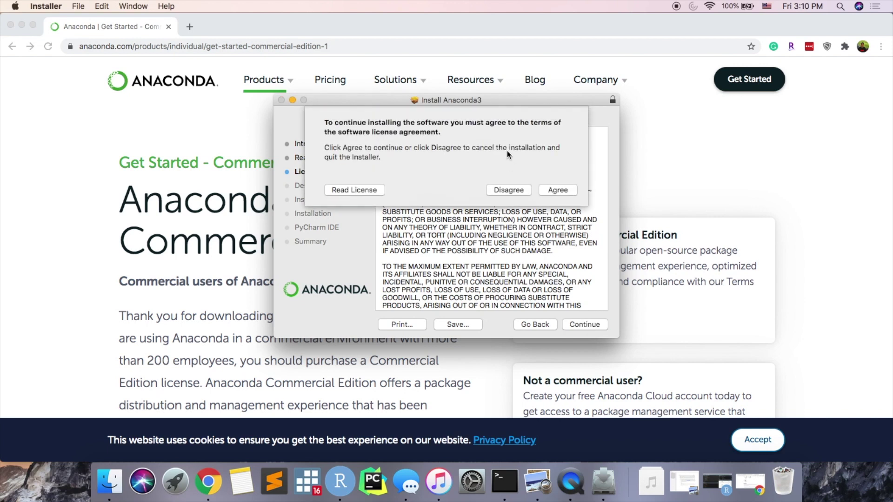
Agree to the license and choose 'Install for me only' as the destination.
click(561, 191)
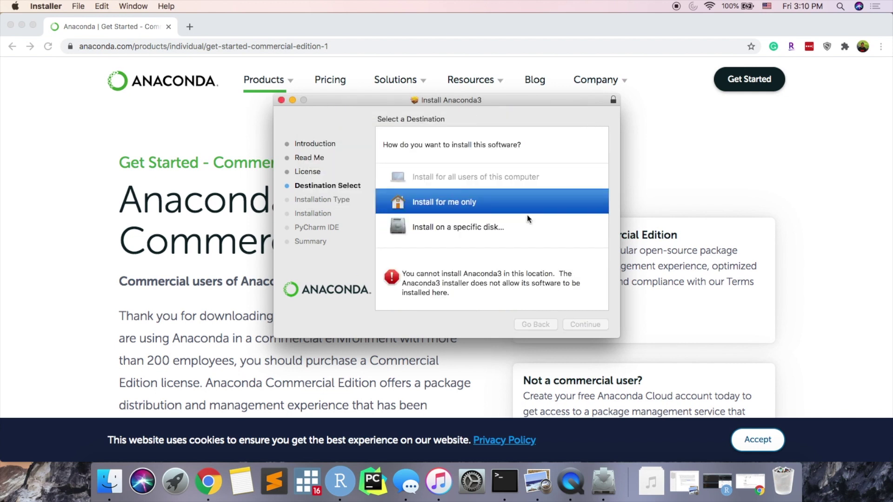
click(461, 228)
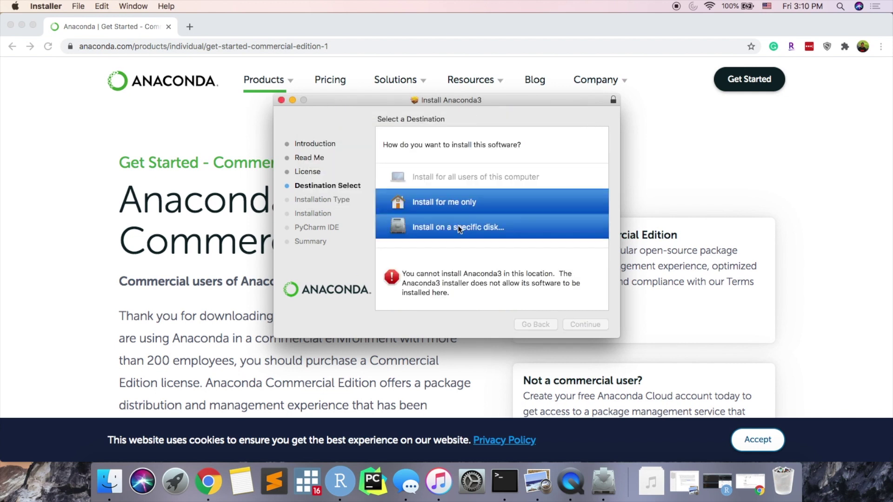
click(405, 202)
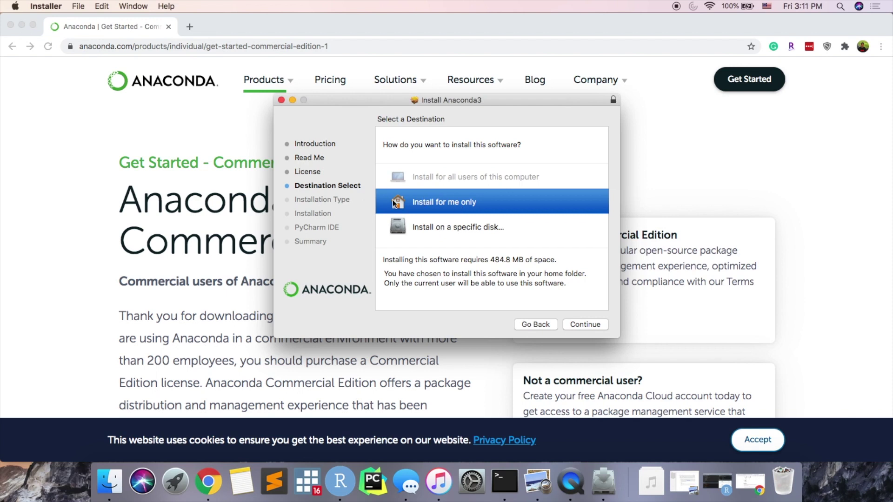
click(588, 323)
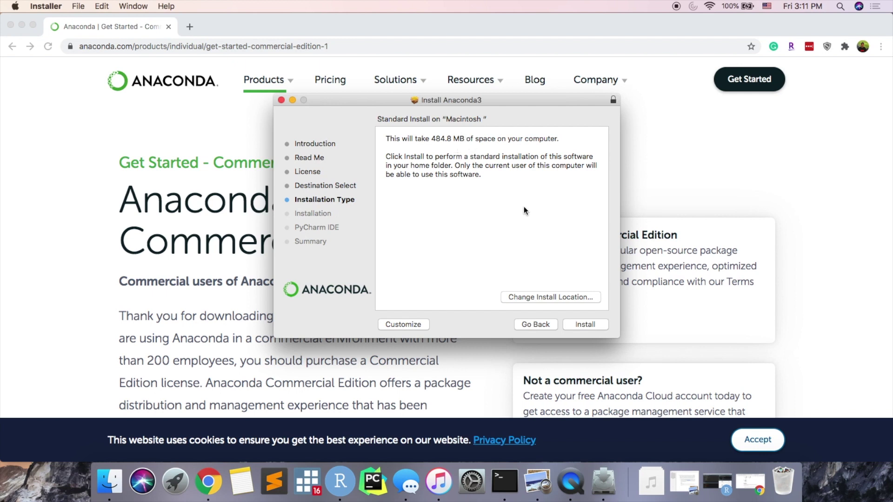
Start the standard install, dismiss the already-installed alert, and continue past PyCharm to the summary.
click(587, 325)
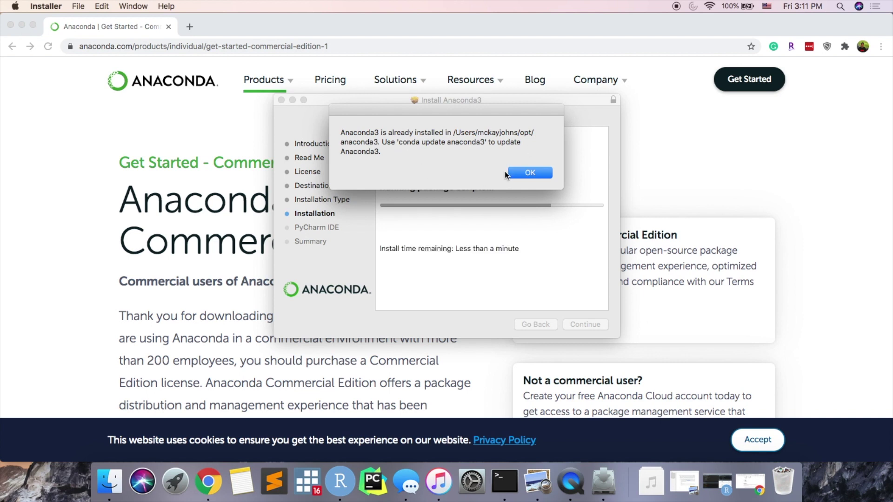
click(530, 173)
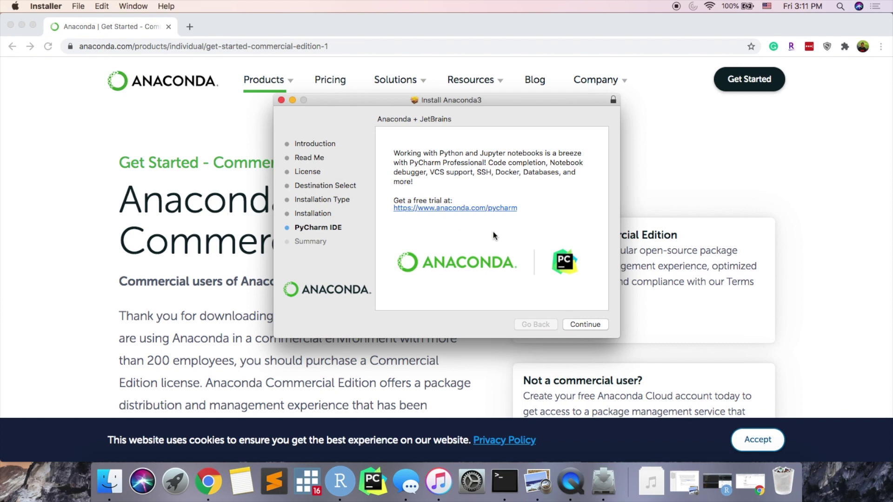
click(595, 323)
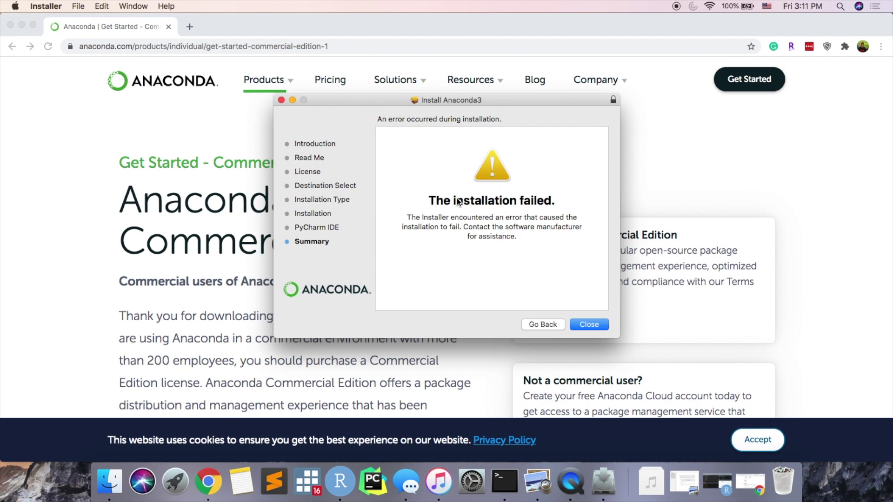
Close the installer, move its package to the Trash, and minimize Chrome.
click(590, 324)
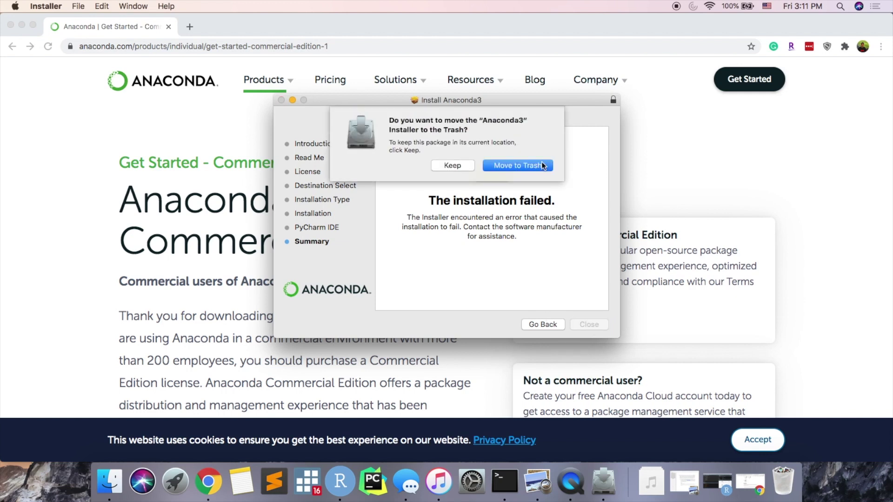
click(525, 166)
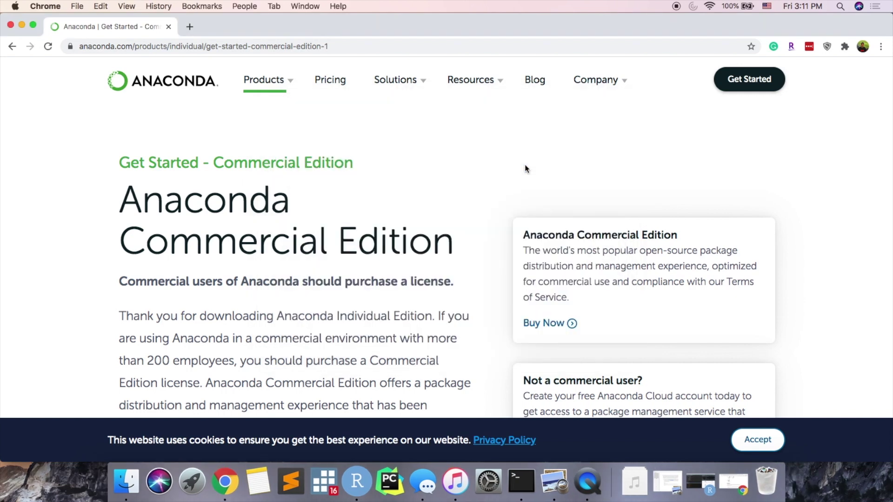
click(22, 25)
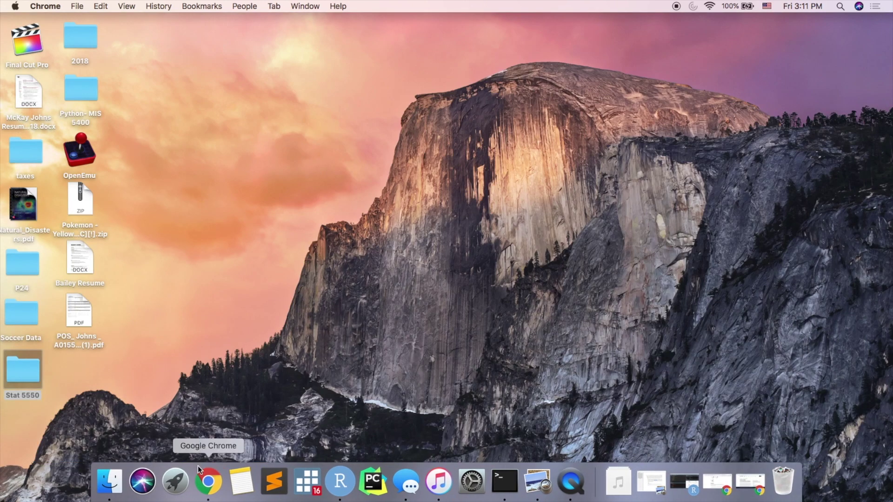
Open Anaconda-Navigator from Launchpad, dismiss the welcome dialog, and launch Notebook.
click(179, 475)
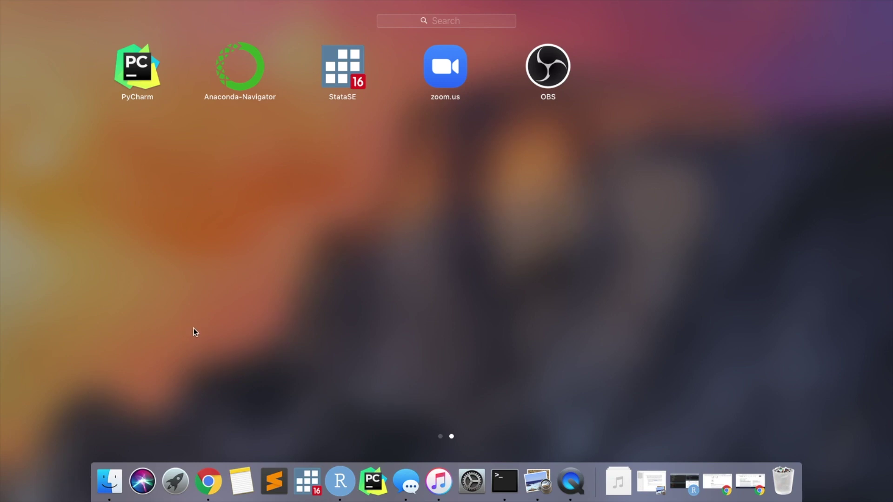
click(242, 83)
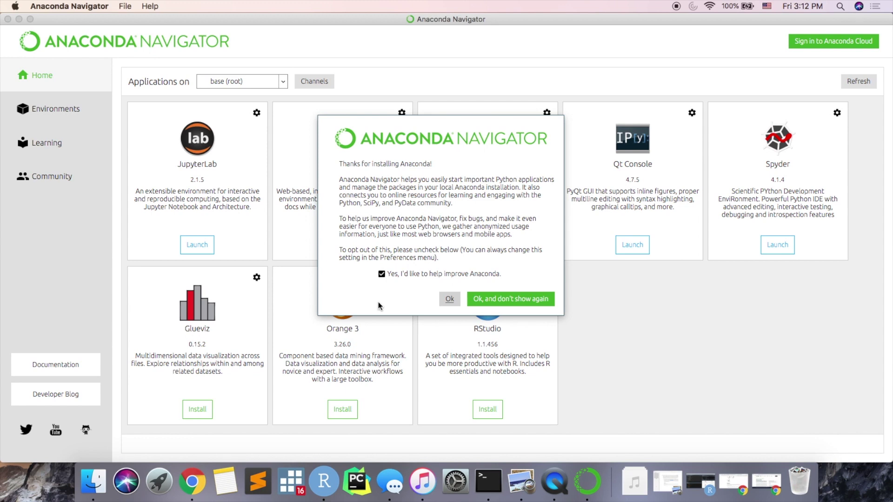
click(450, 300)
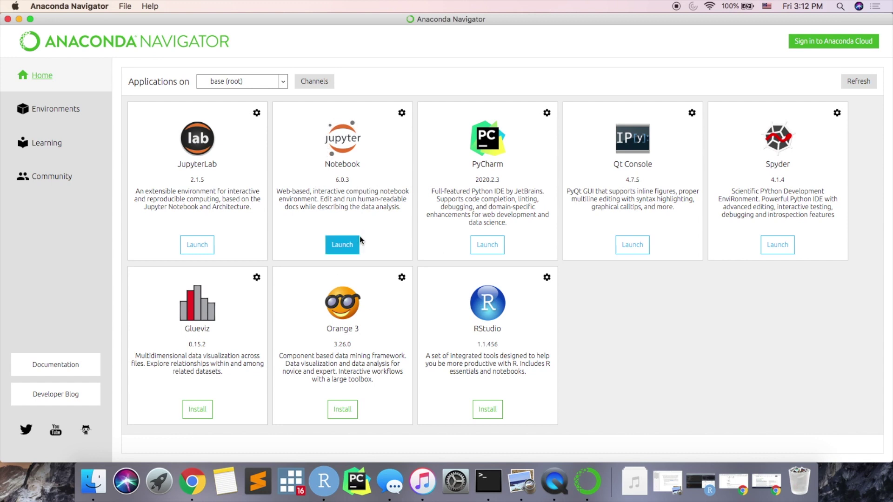
click(342, 245)
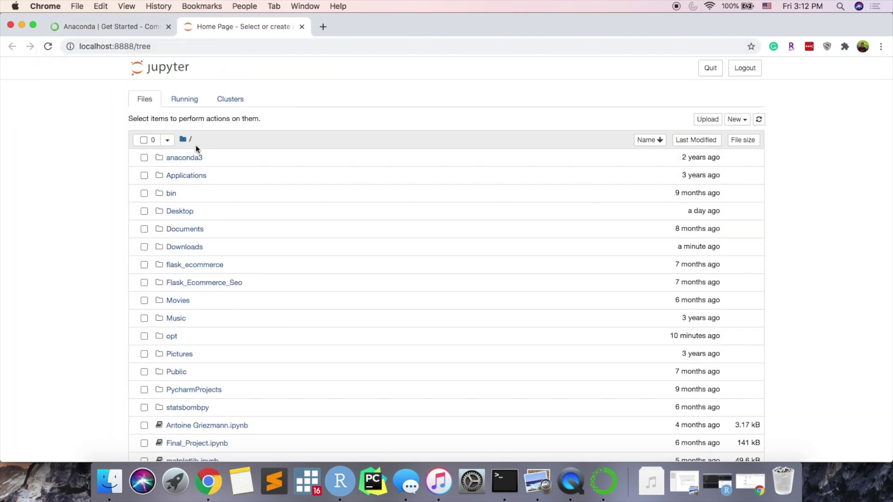
scroll(197, 148, down, 3)
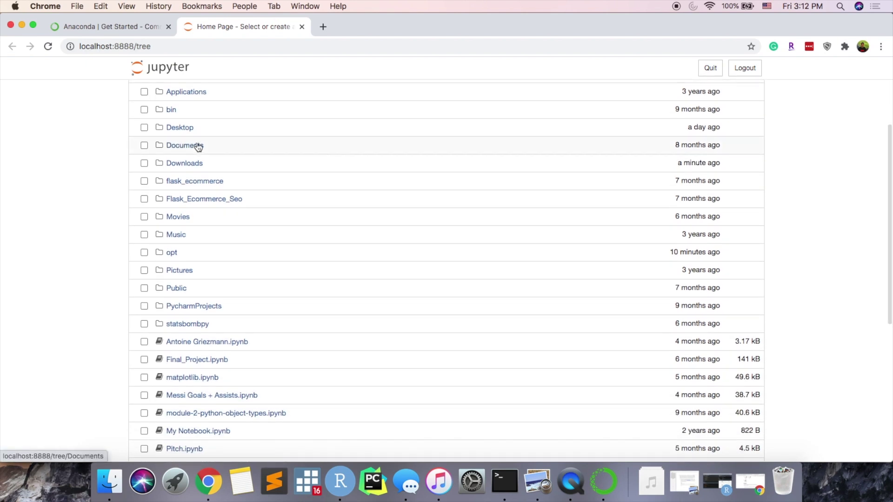
scroll(199, 146, down, 2)
scroll(196, 147, down, 1)
scroll(197, 147, down, 1)
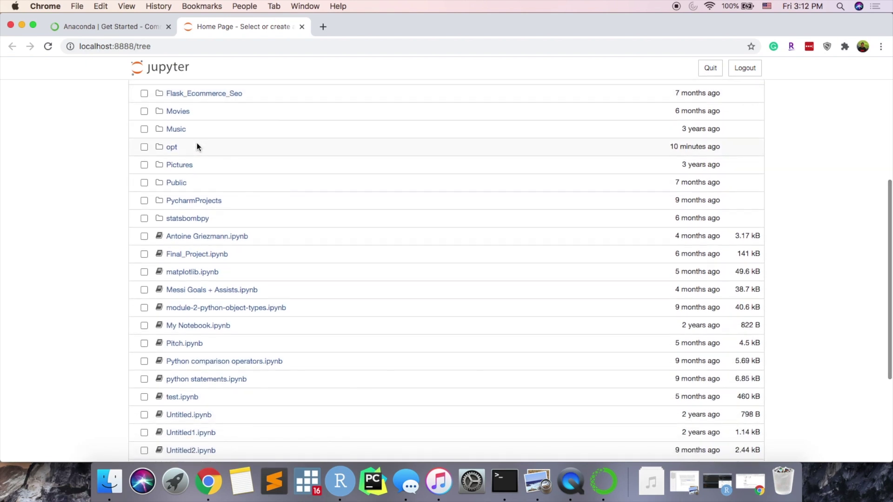
scroll(198, 146, up, 5)
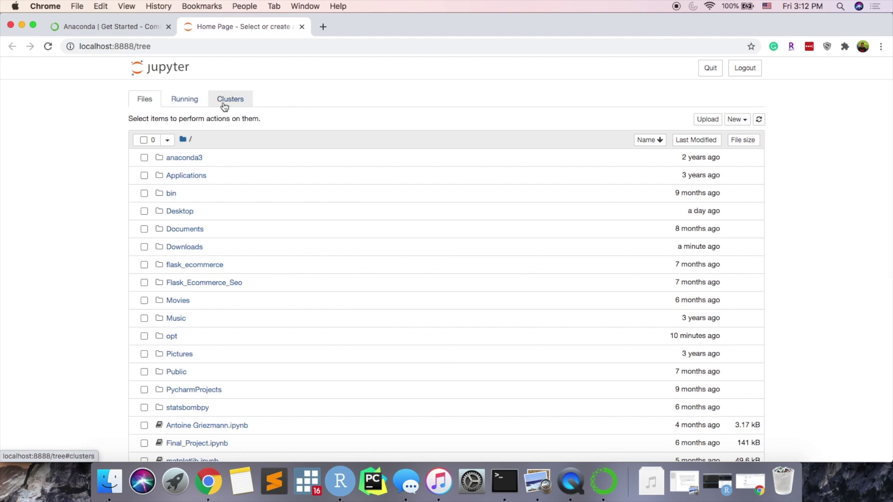
Create the Python 3 notebook Untitled7 from the New menu, then close the Jupyter home tab.
click(741, 122)
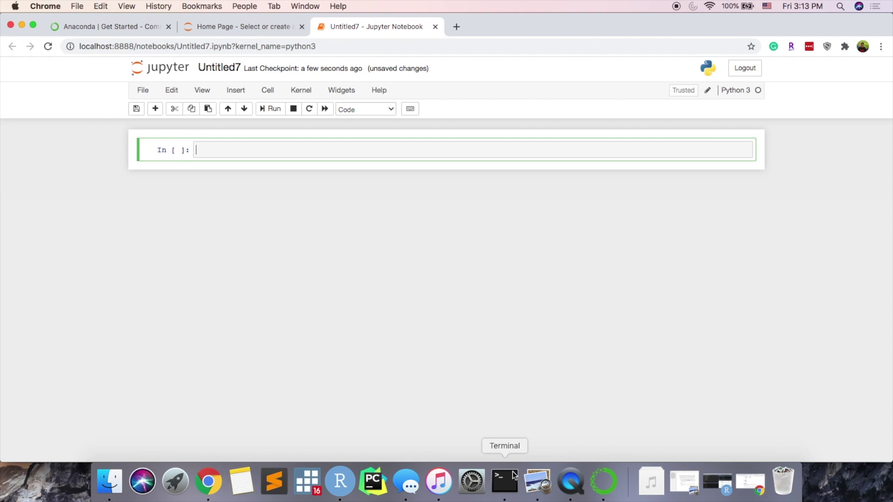
click(301, 27)
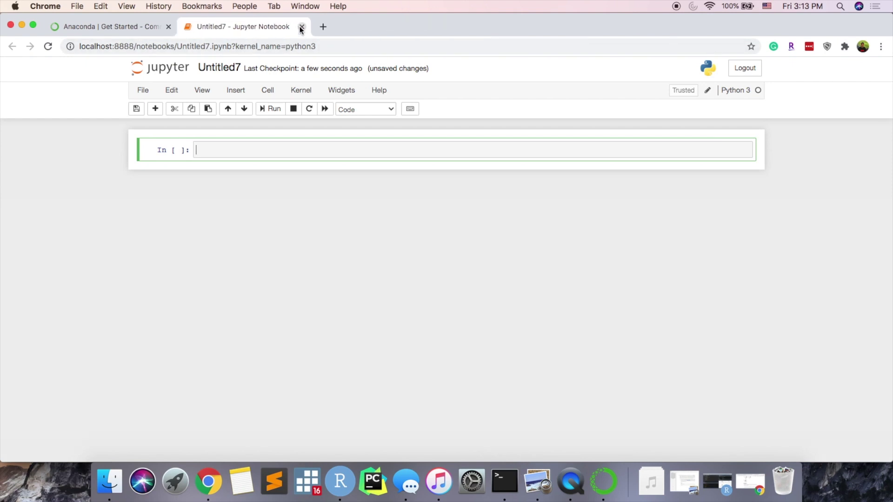
Close the Untitled7 notebook tab and the Chrome window.
click(301, 27)
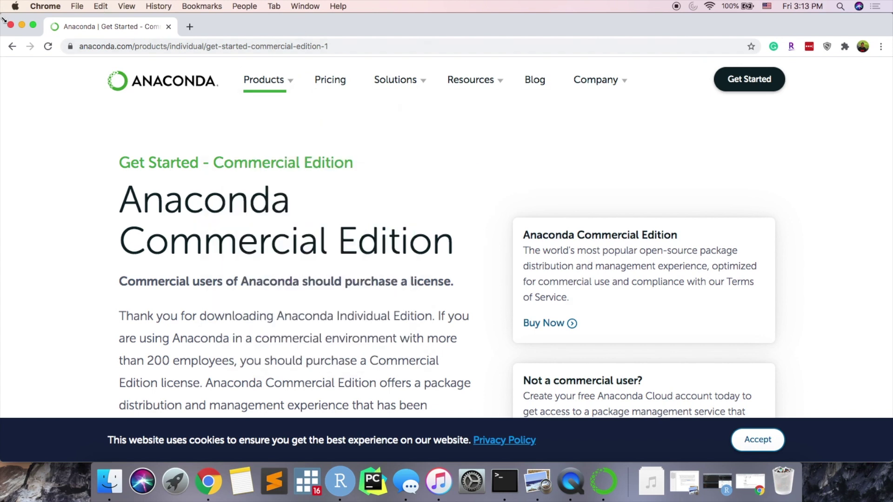
click(23, 24)
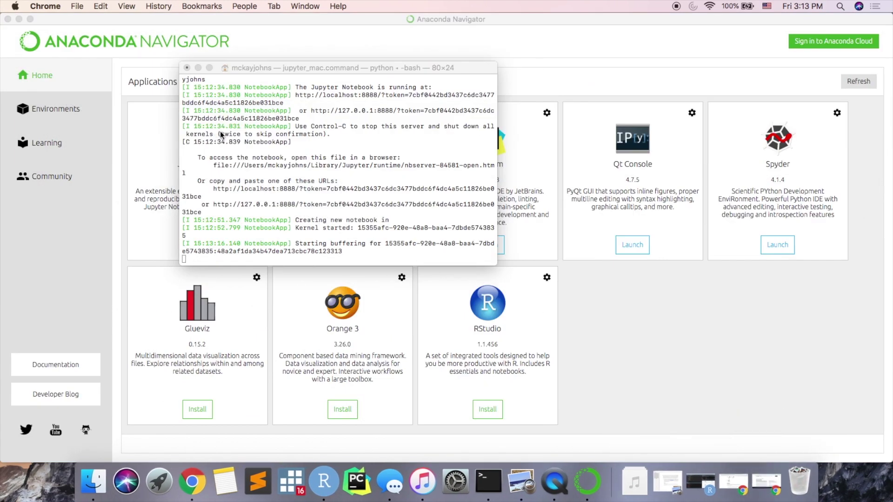
click(197, 68)
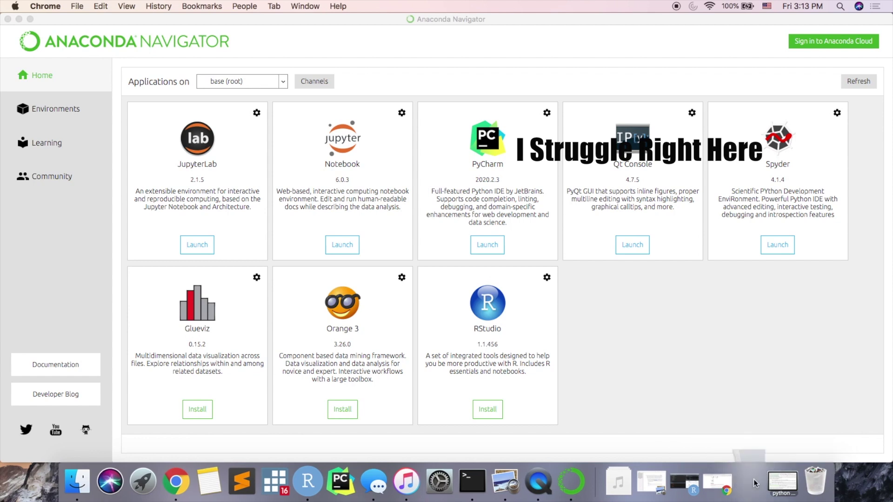
click(732, 474)
click(23, 24)
click(766, 481)
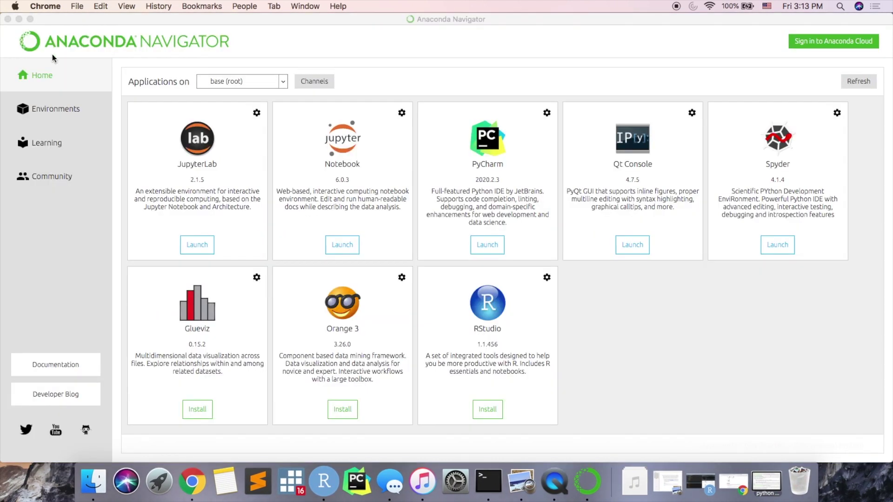
click(9, 25)
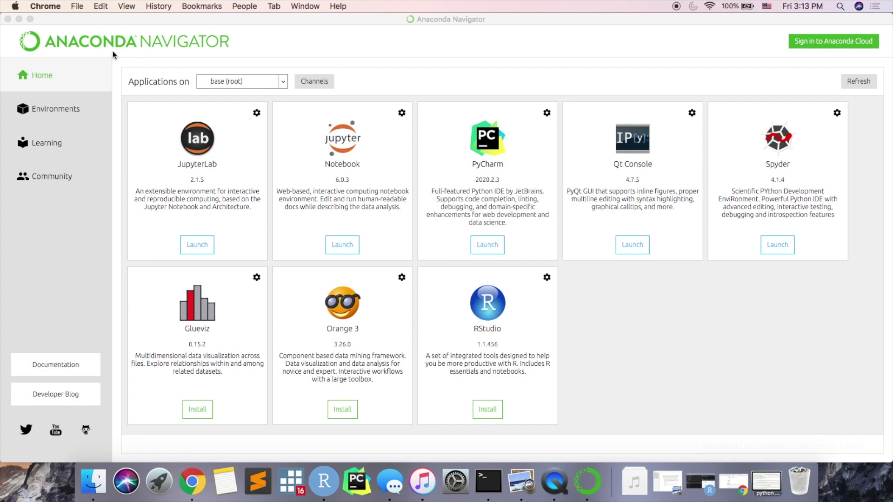
Quit Anaconda Navigator and its running apps, then terminate the Jupyter server's Terminal window.
click(7, 19)
click(516, 309)
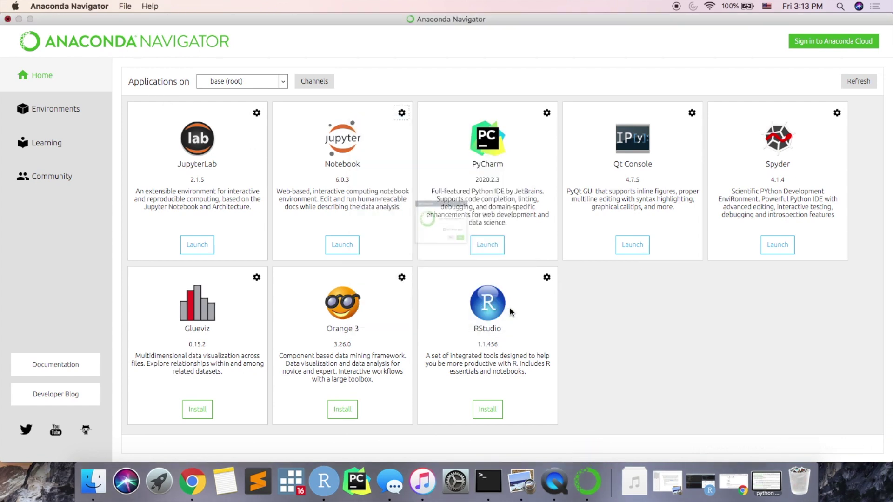
click(496, 271)
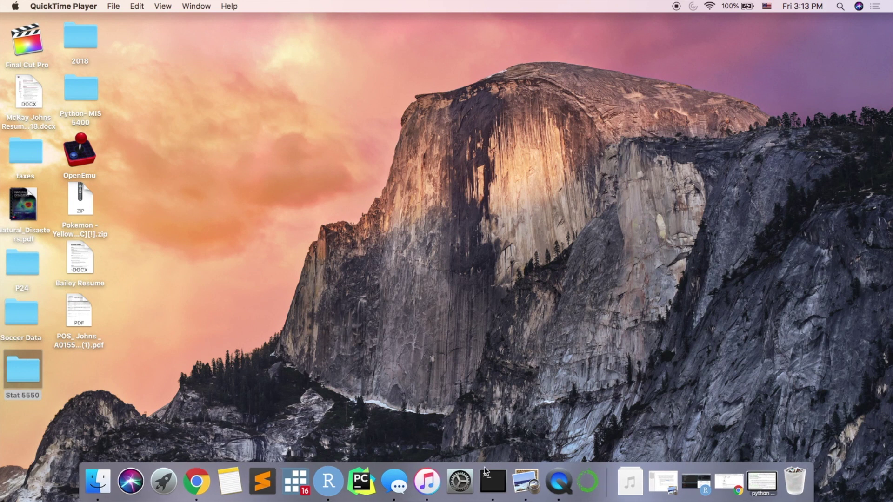
click(499, 481)
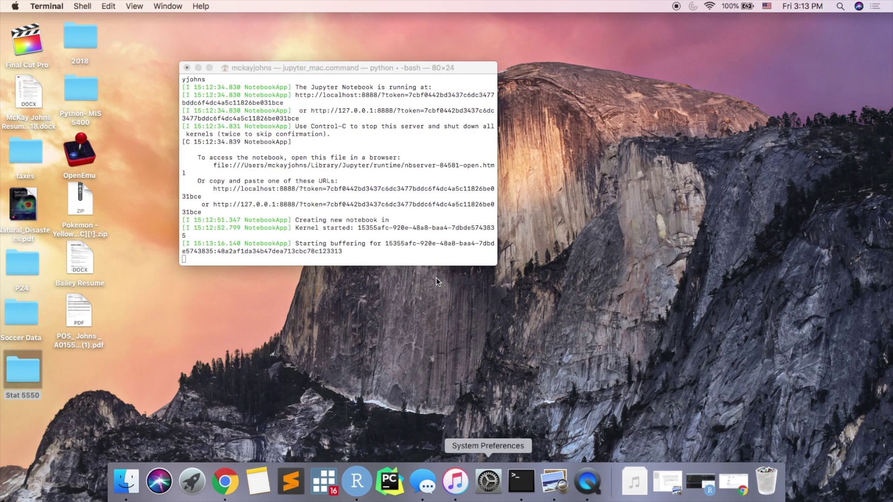
click(187, 68)
click(426, 131)
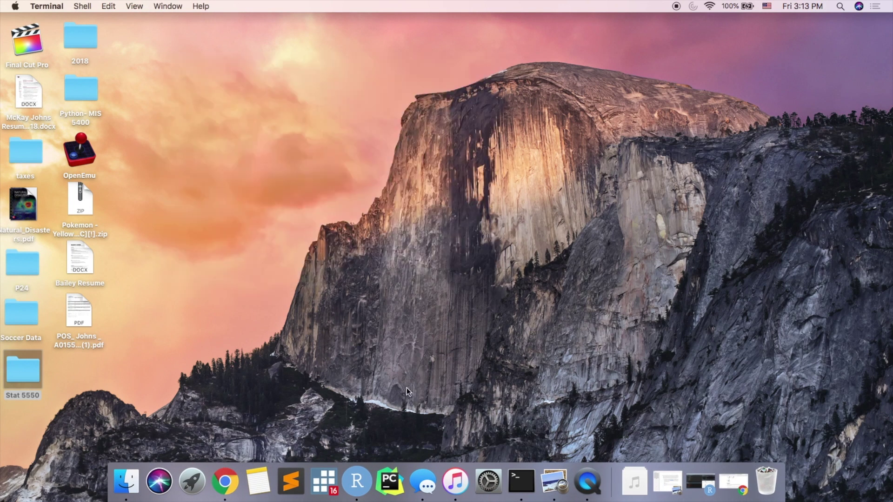
Run 'jupyter notebook' in a new Terminal window to open localhost:8888/tree in Chrome.
click(521, 482)
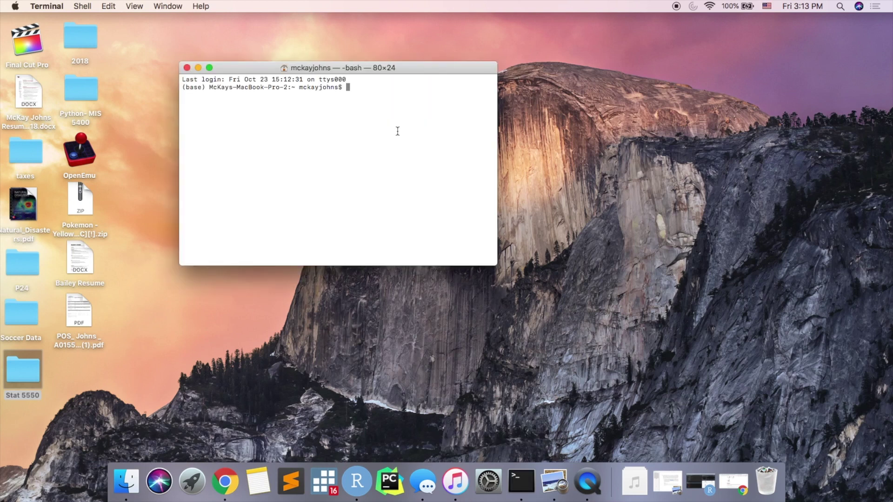
text(jupyter notebook)
key(Return)
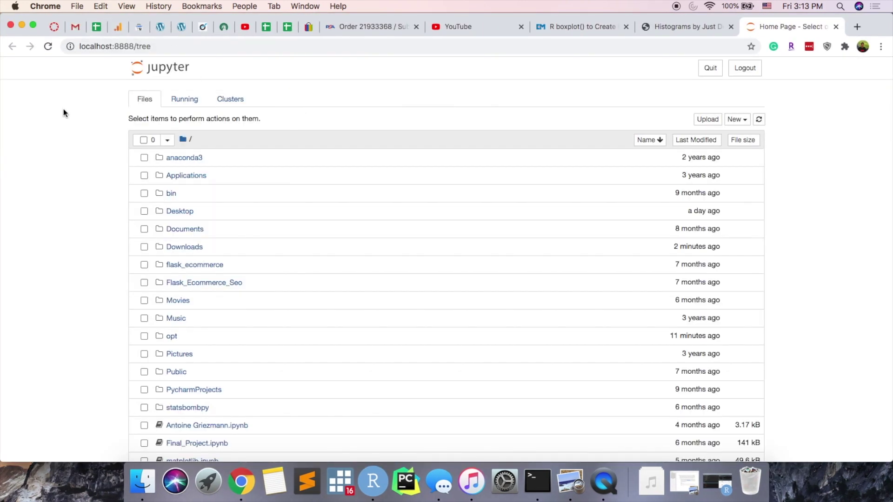
scroll(280, 188, down, 1)
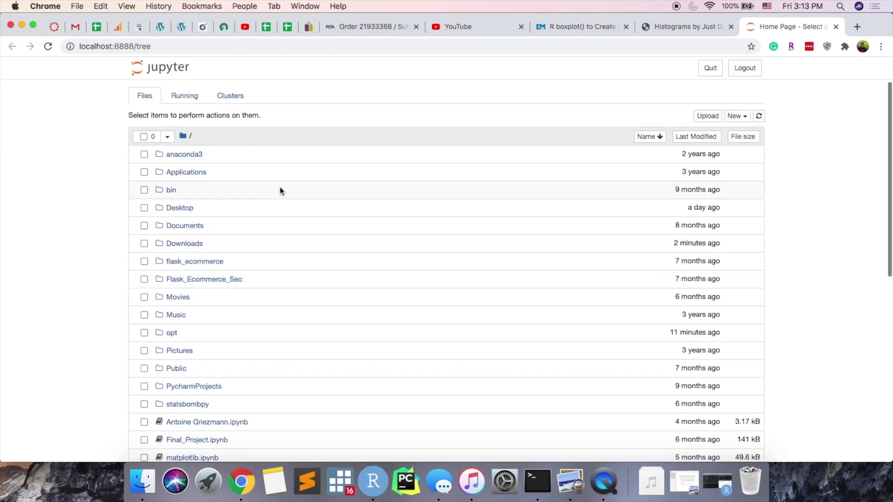
Create the Python 3 notebook Untitled8 from the New menu on the Jupyter home page.
click(737, 117)
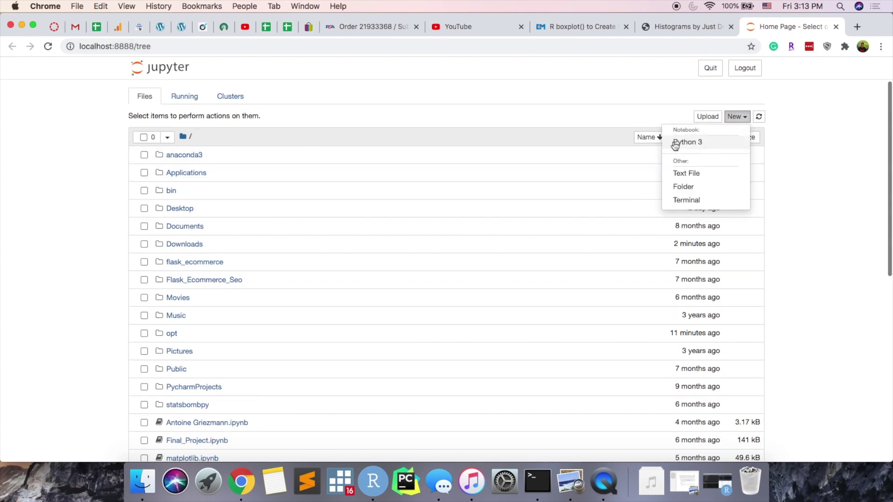
click(680, 143)
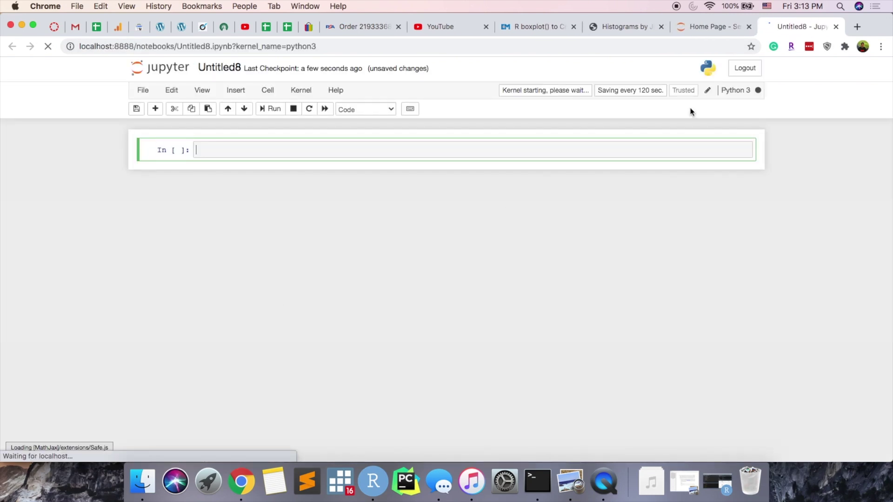